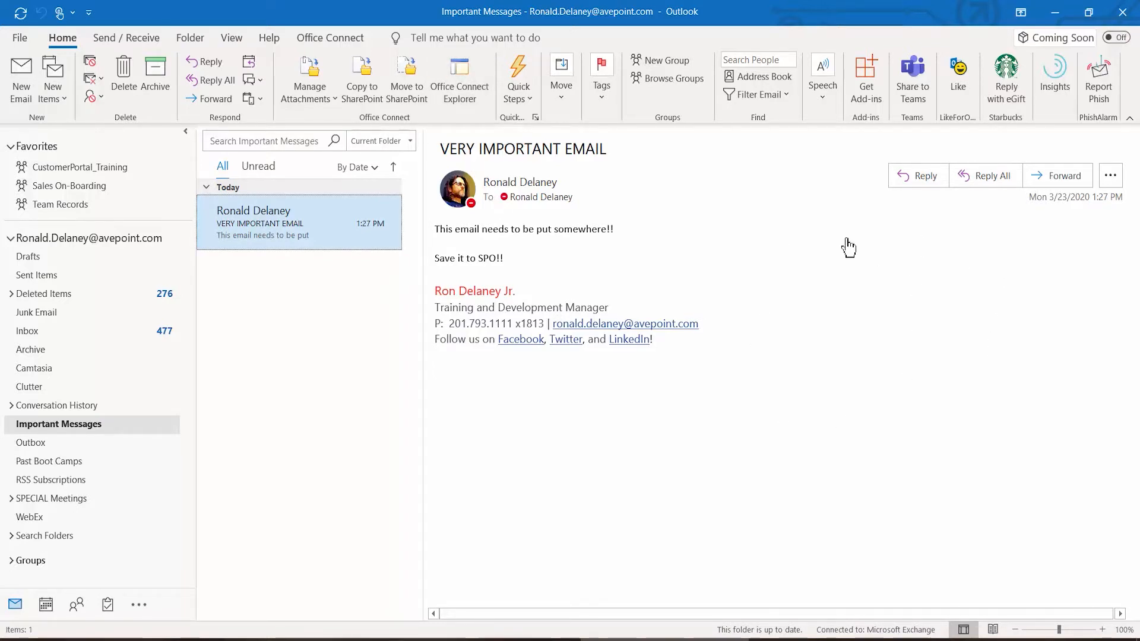
left_click(449, 87)
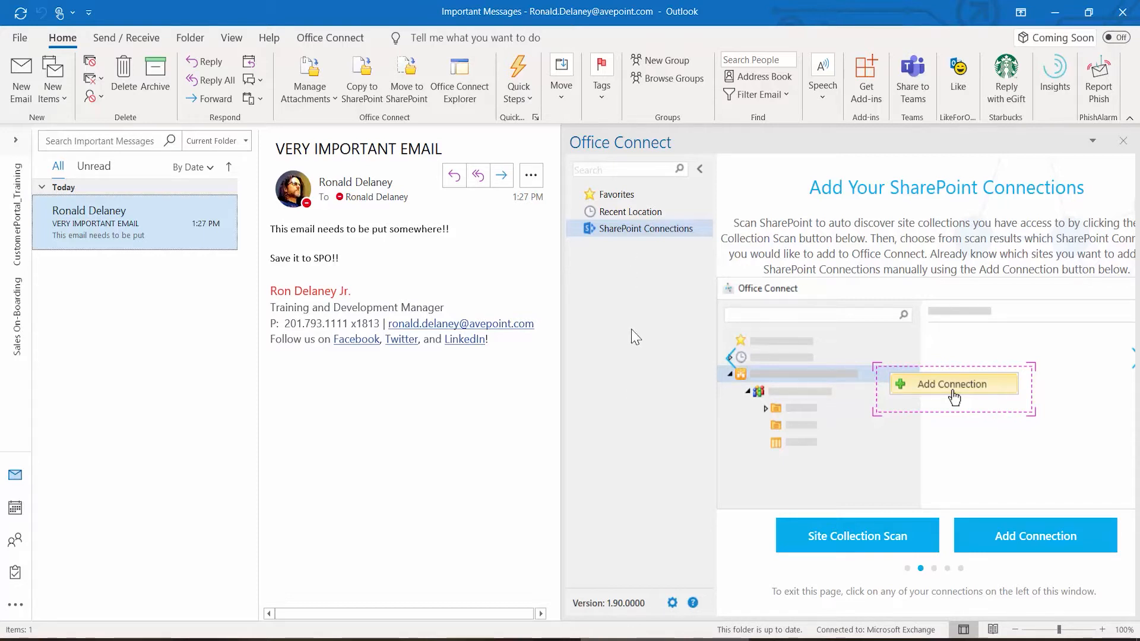
right_click(631, 234)
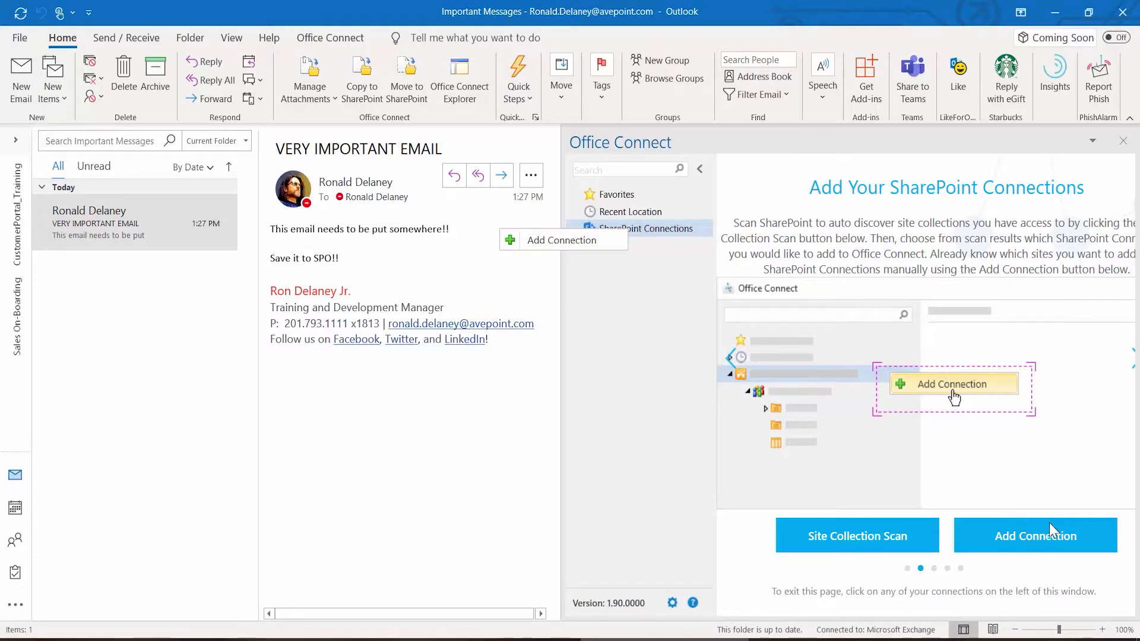
left_click(561, 241)
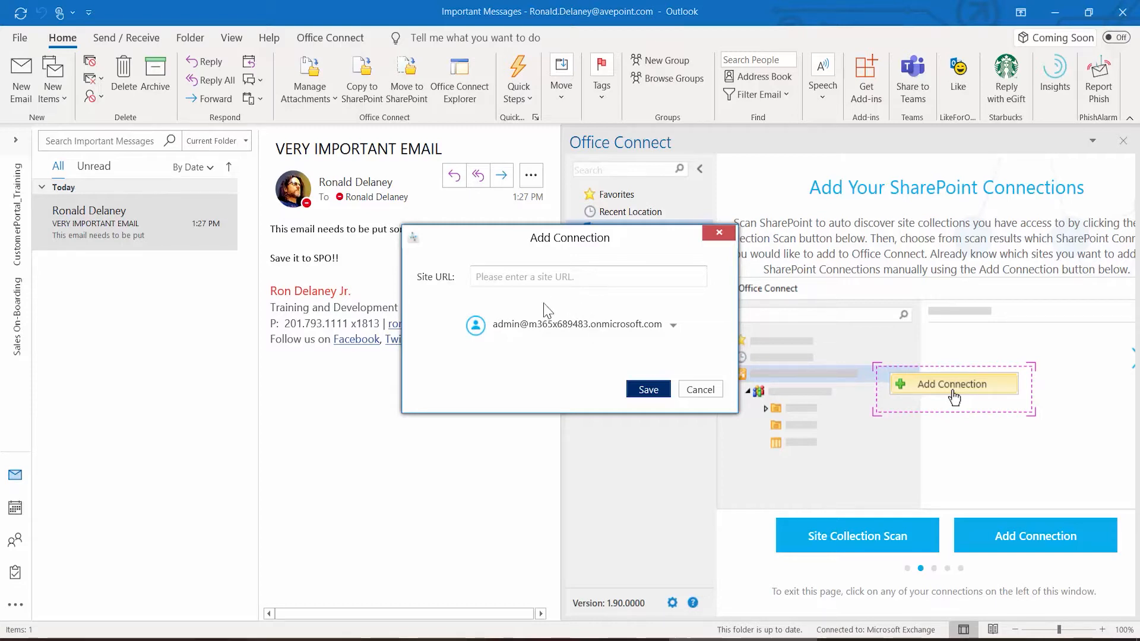
left_click(673, 326)
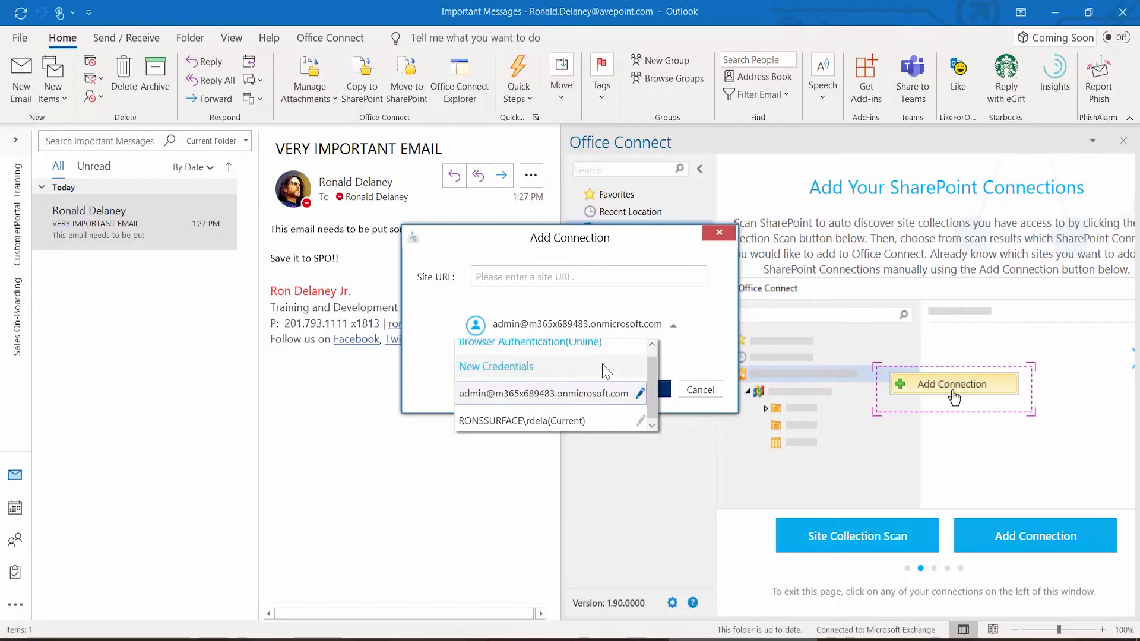
left_click(553, 396)
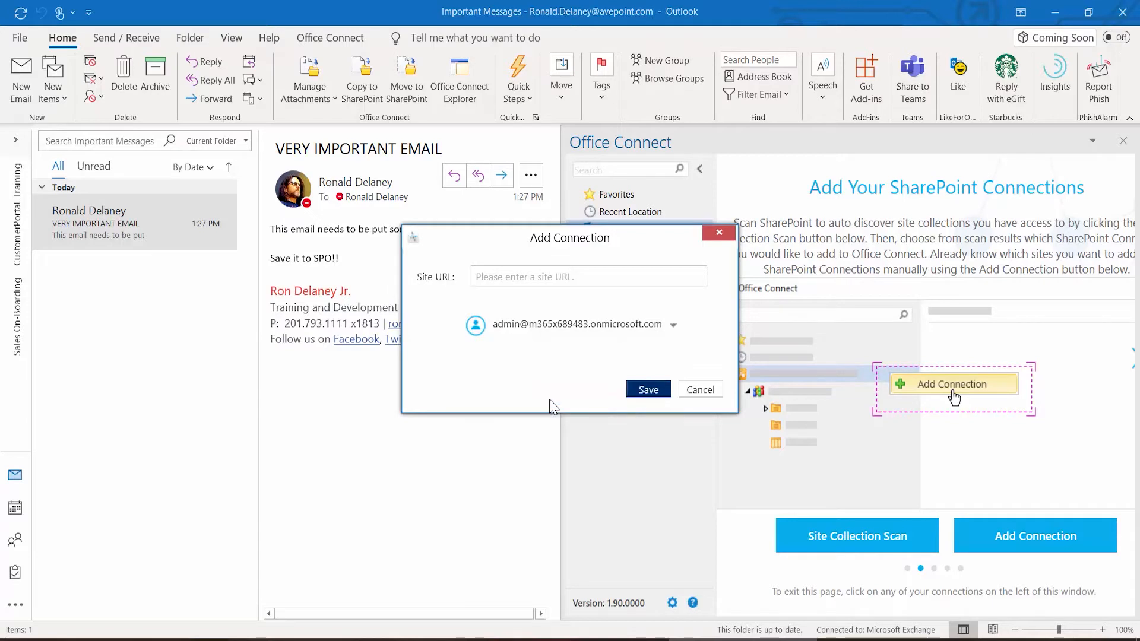
left_click(561, 276)
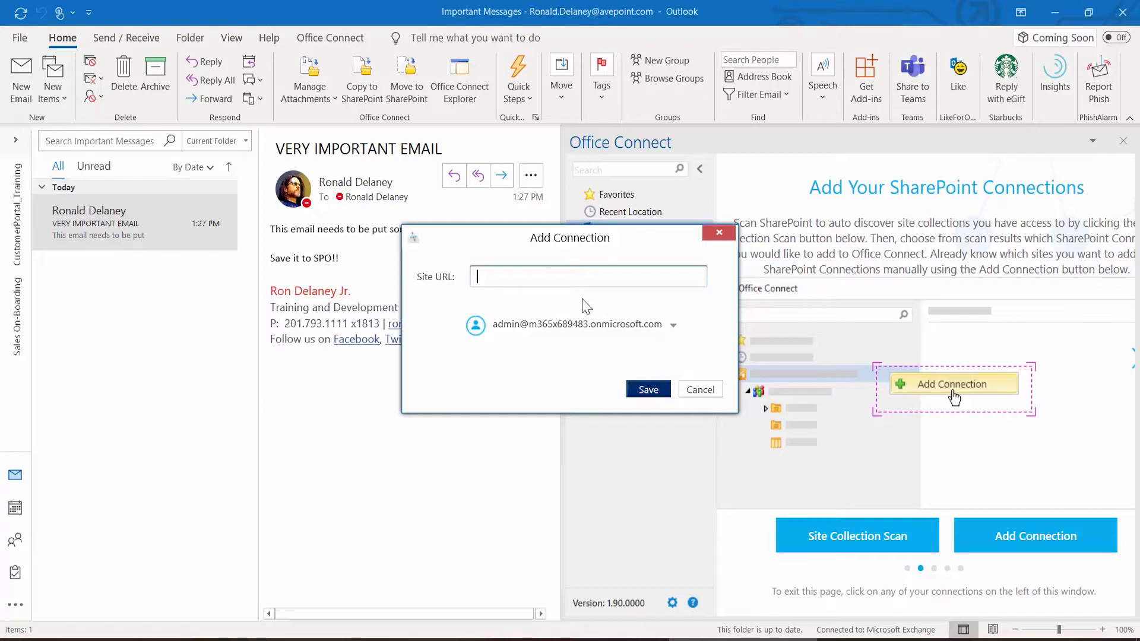
type("https://m365x689483.sharepoint.com/sites/Retail")
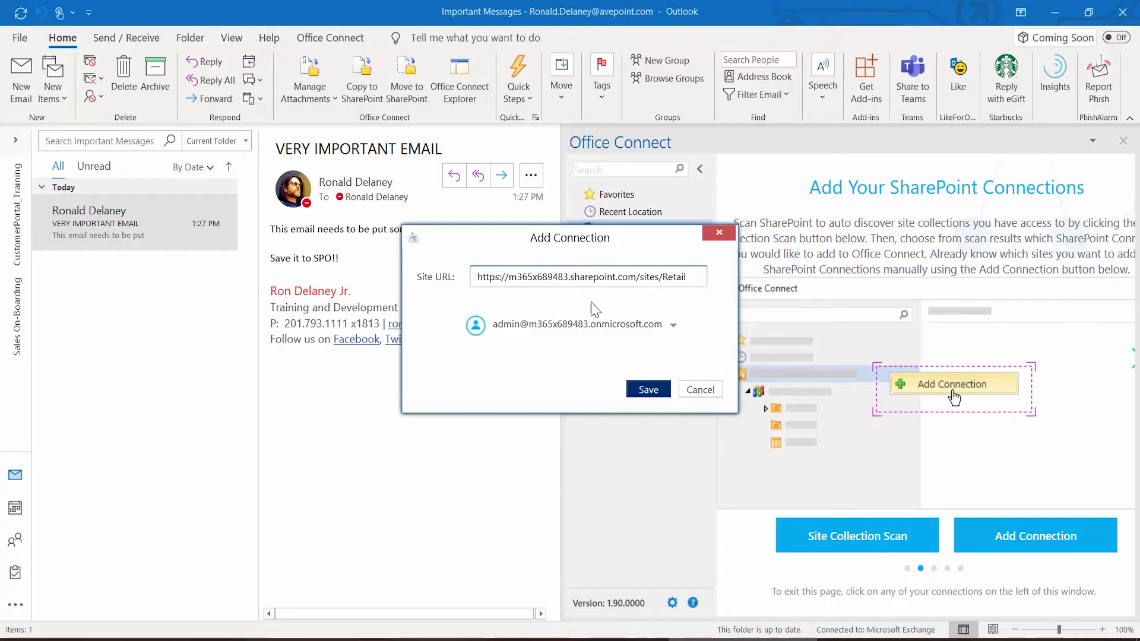
left_click(648, 390)
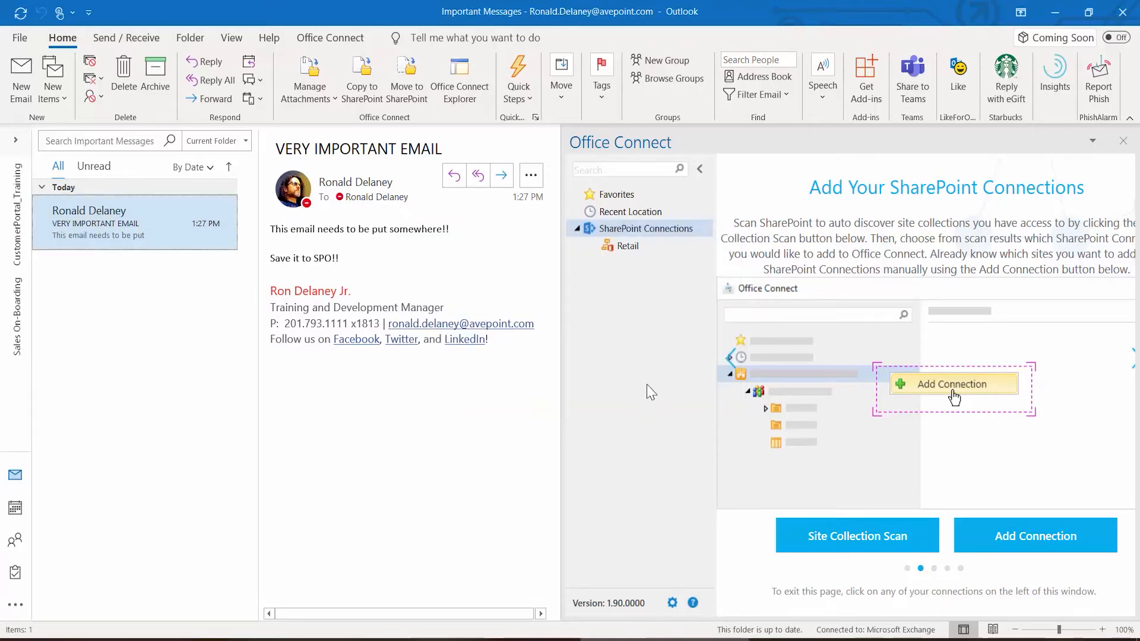
Examine the Retail site's lists and its Documents library in Office Connect Explorer, and close the explorer.
left_click(629, 249)
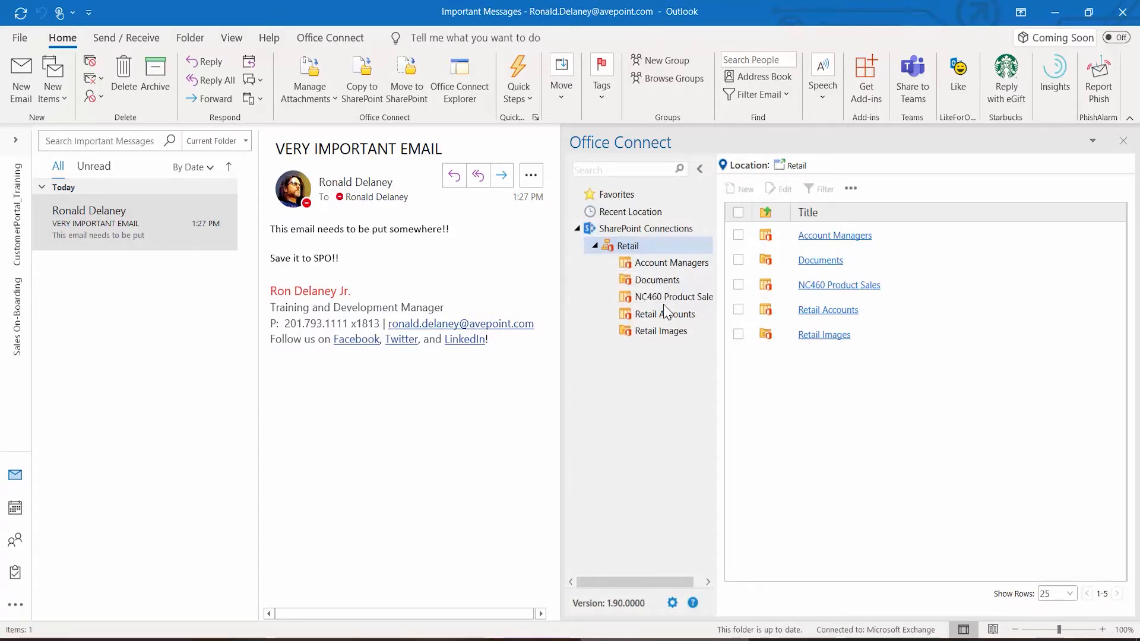
left_click(664, 279)
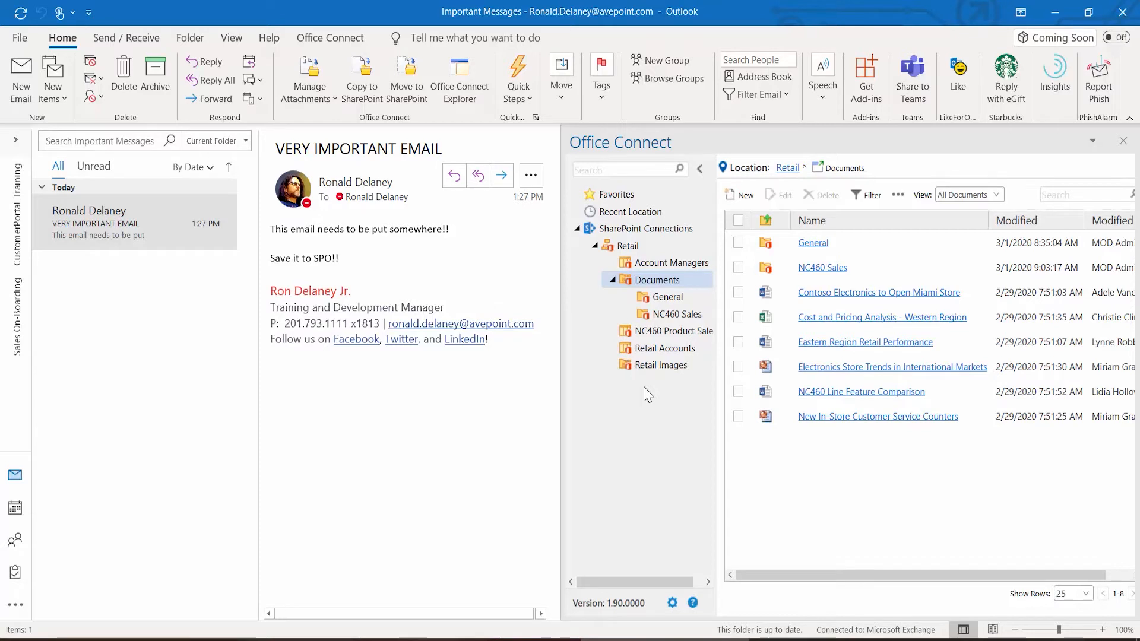
left_click(612, 279)
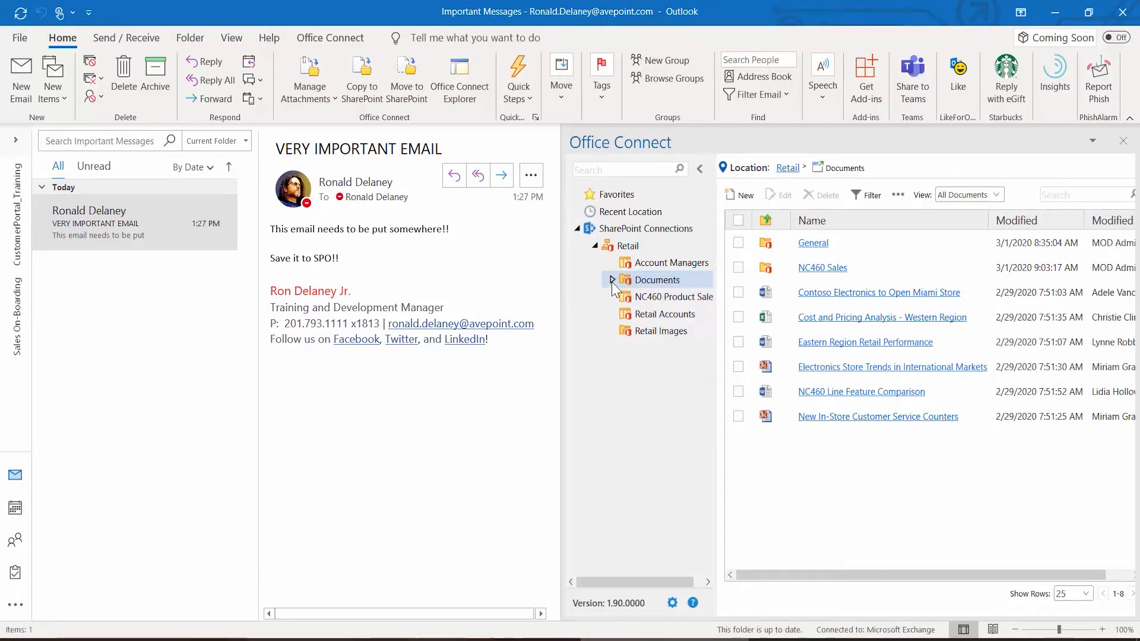
left_click(594, 246)
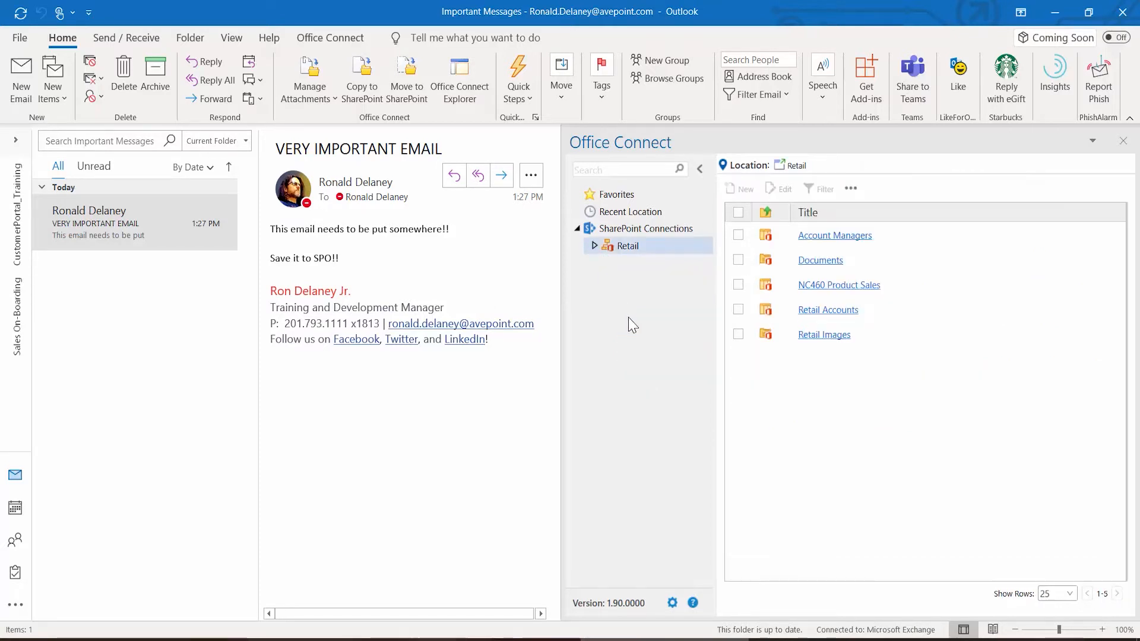
left_click(1122, 142)
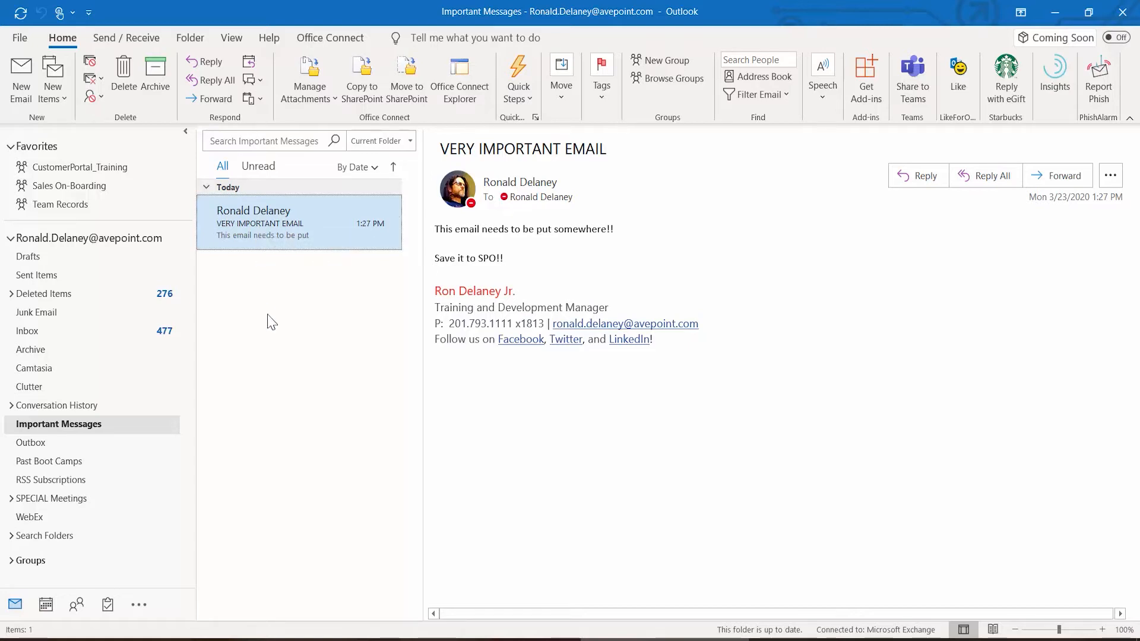
Copy the VERY IMPORTANT EMAIL message to the Retail site's Documents library in SharePoint, keeping its name and title.
left_click(359, 87)
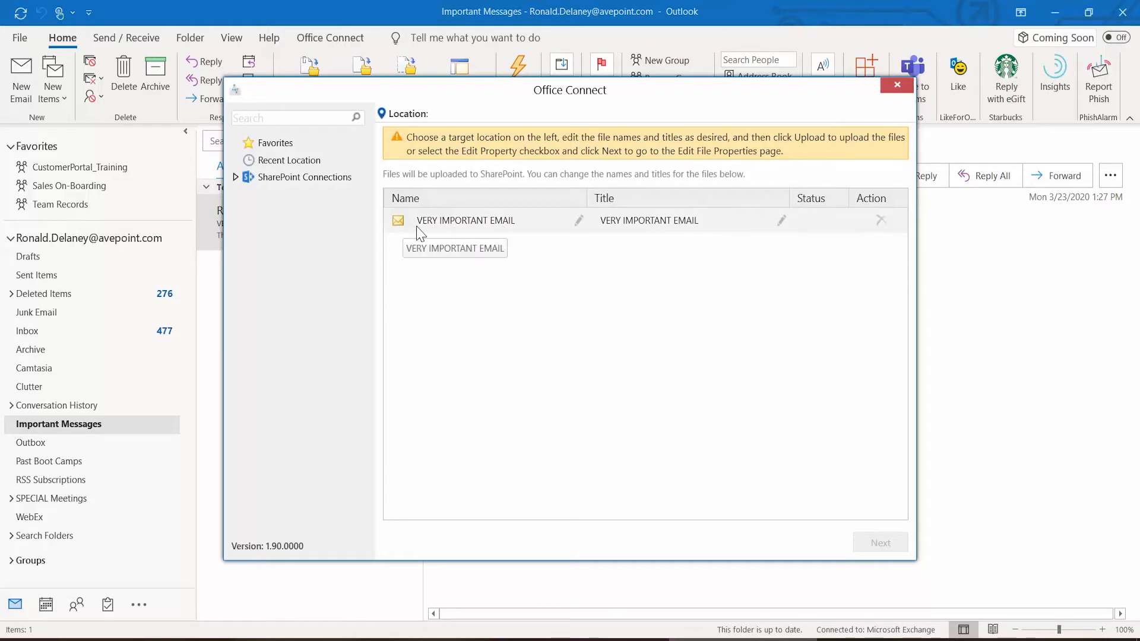
left_click(236, 176)
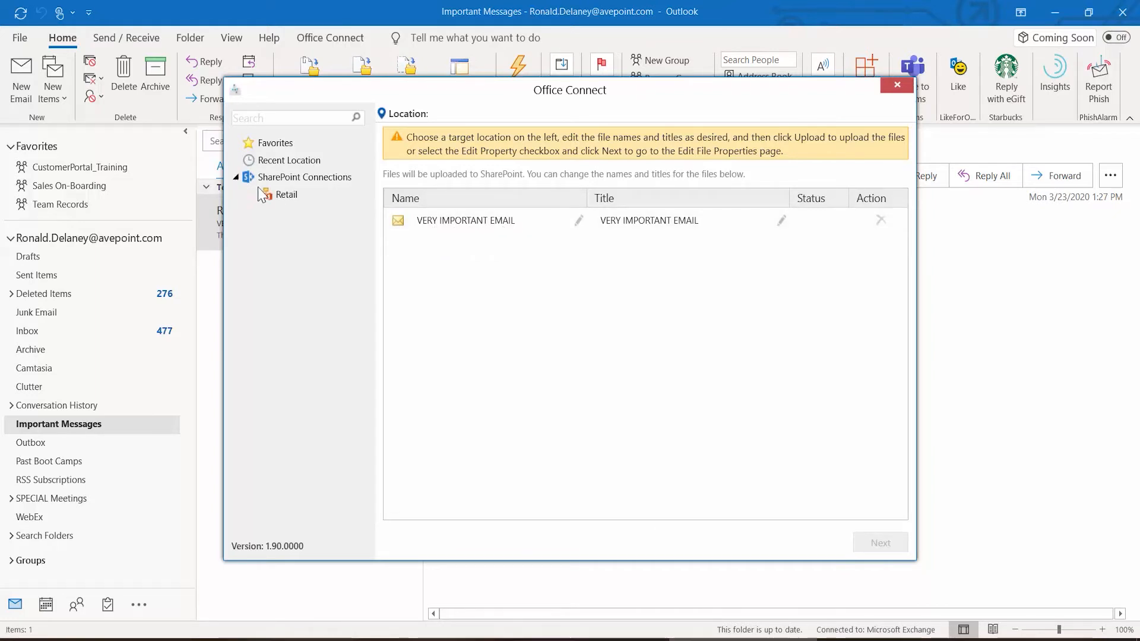
left_click(288, 197)
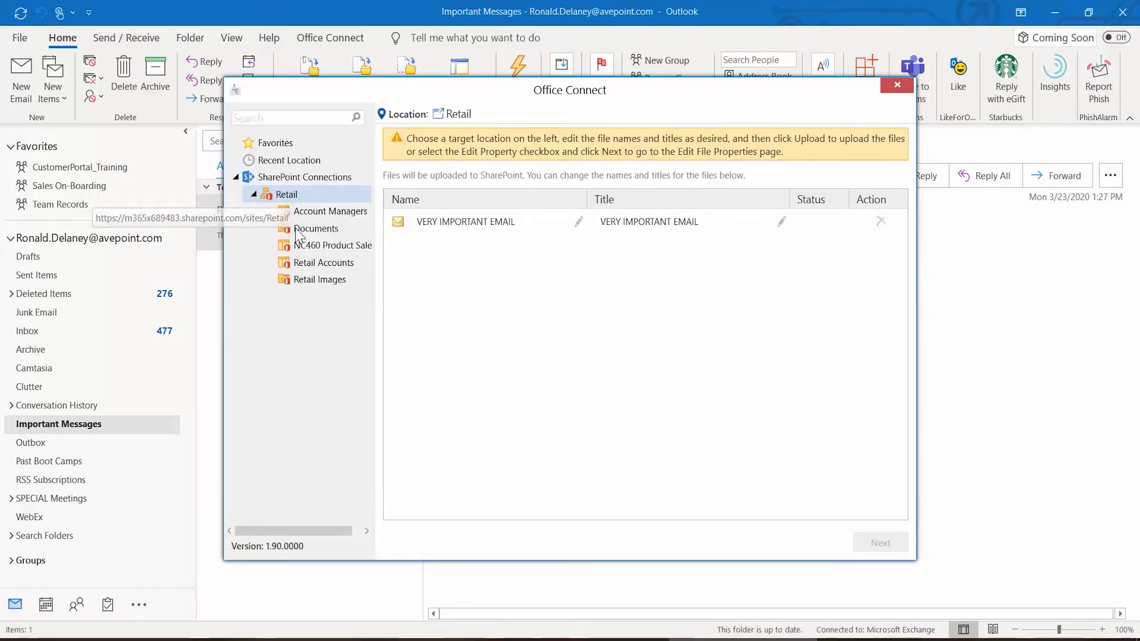
left_click(316, 229)
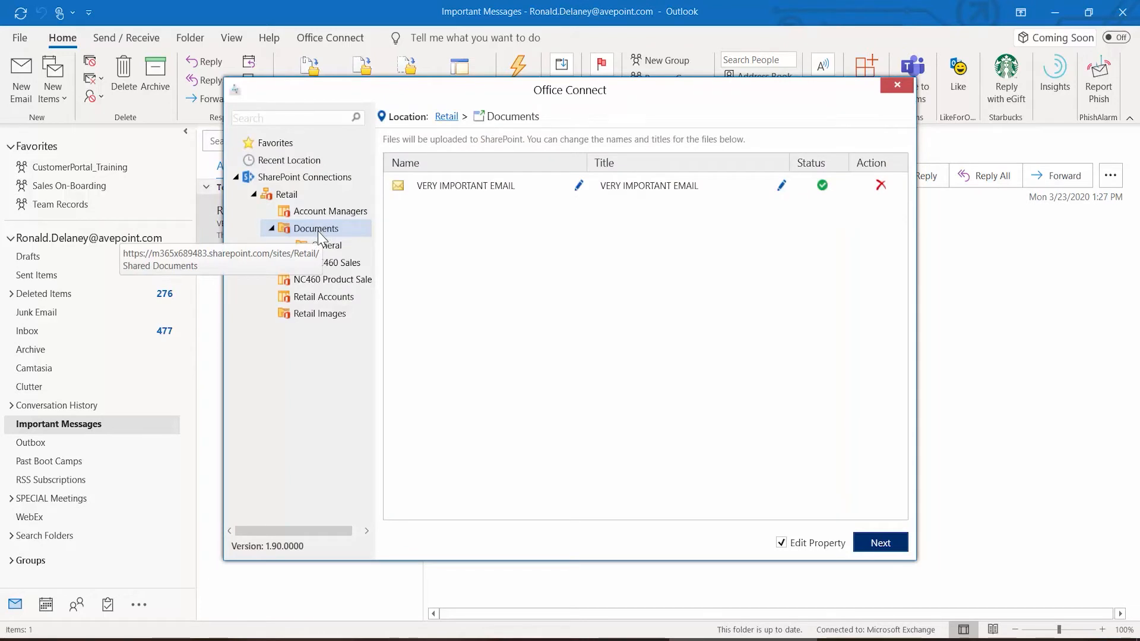
left_click(875, 543)
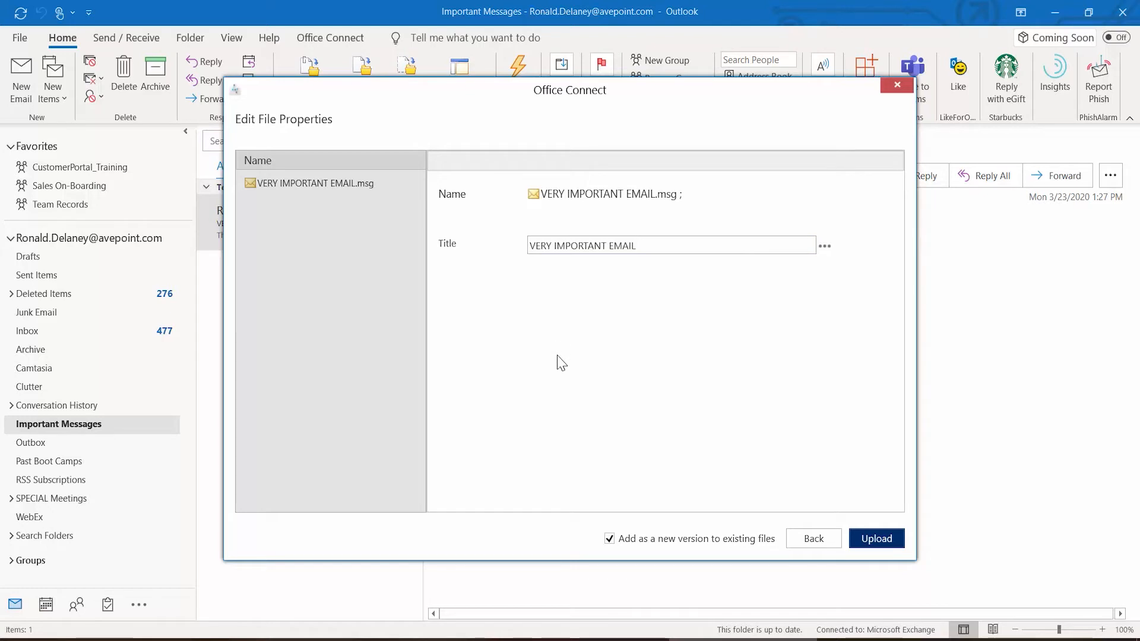
left_click(877, 539)
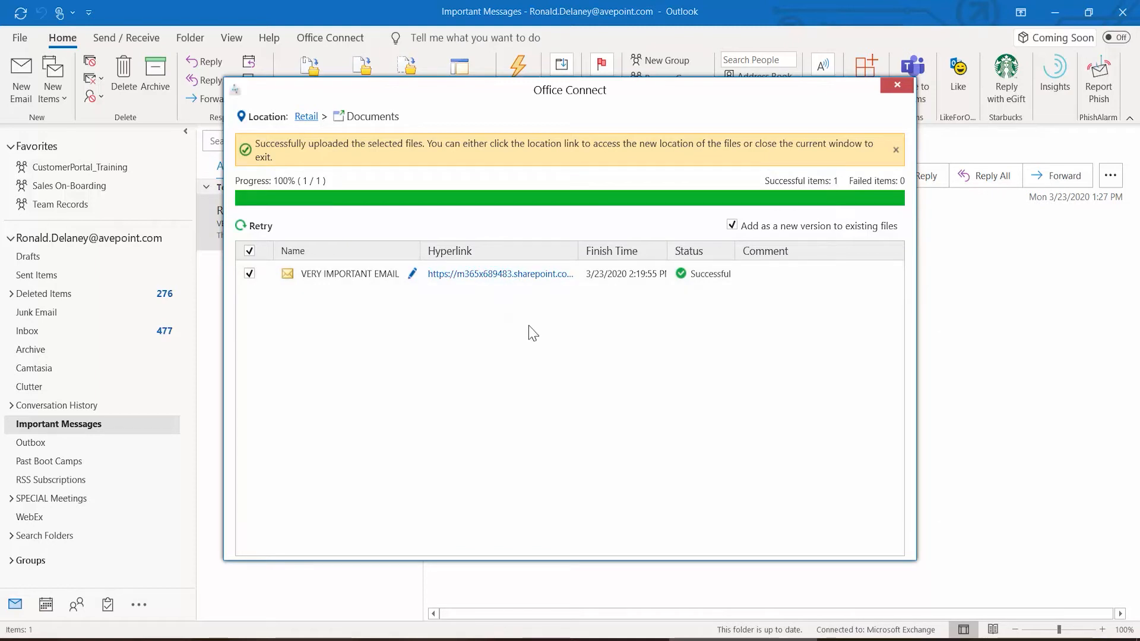
left_click(895, 86)
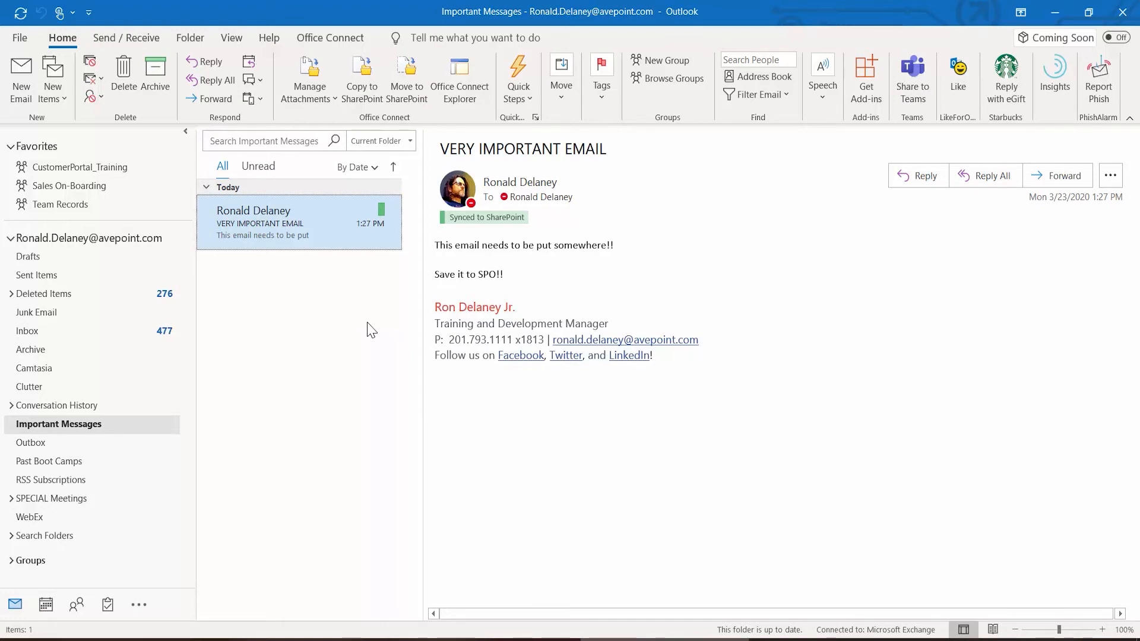
Run a Site Collection Scan with the admin account from the Office Connect Explorer settings.
left_click(458, 76)
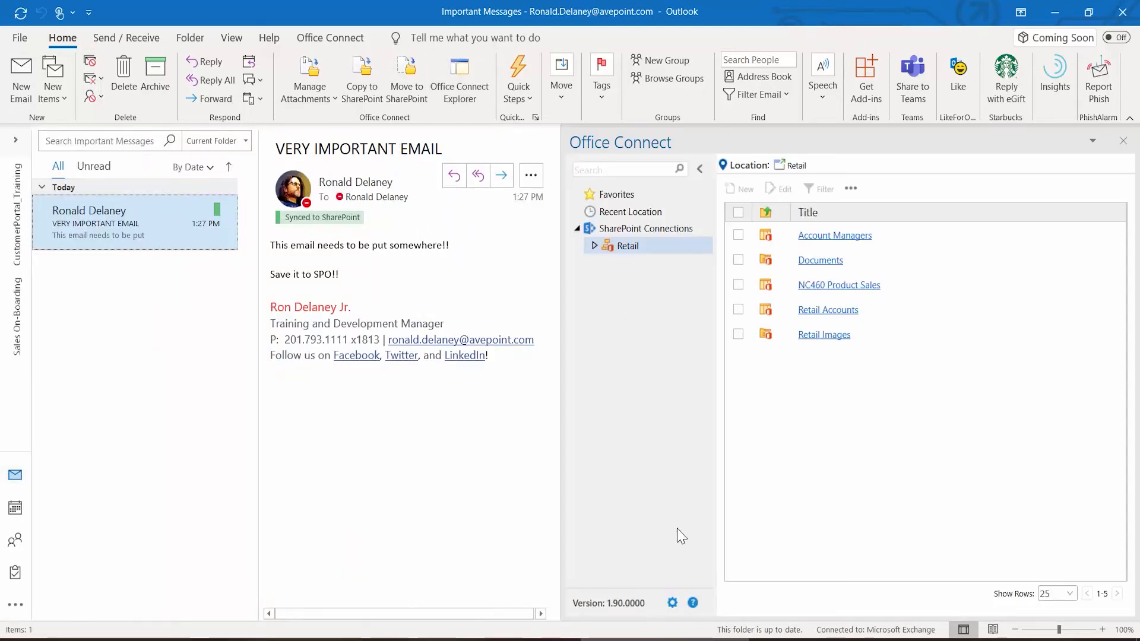
left_click(672, 603)
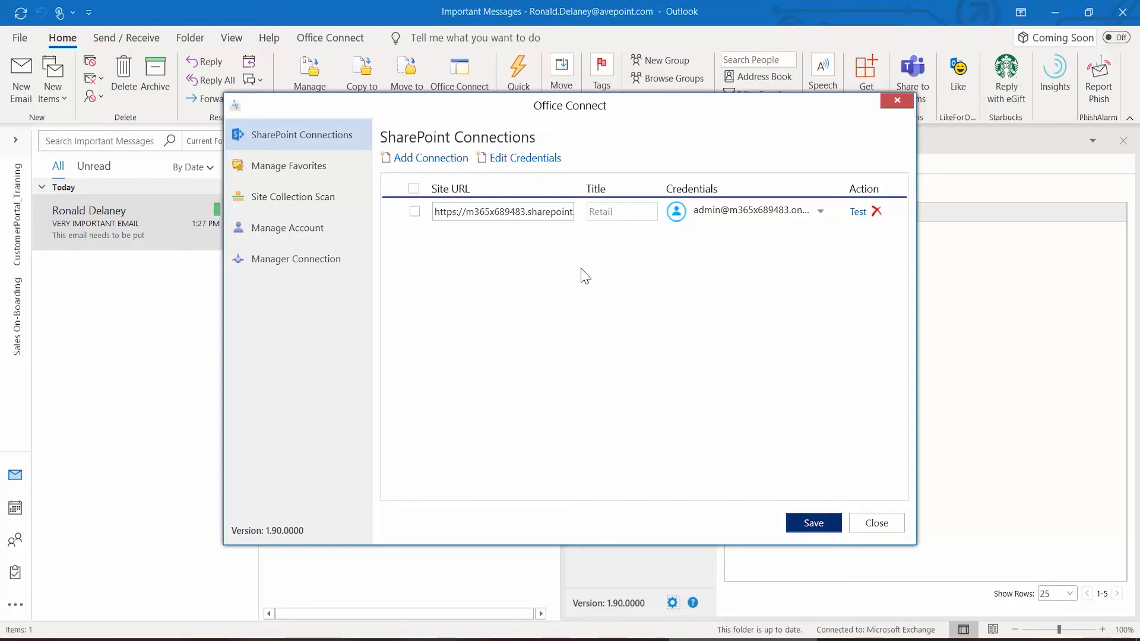
left_click(288, 205)
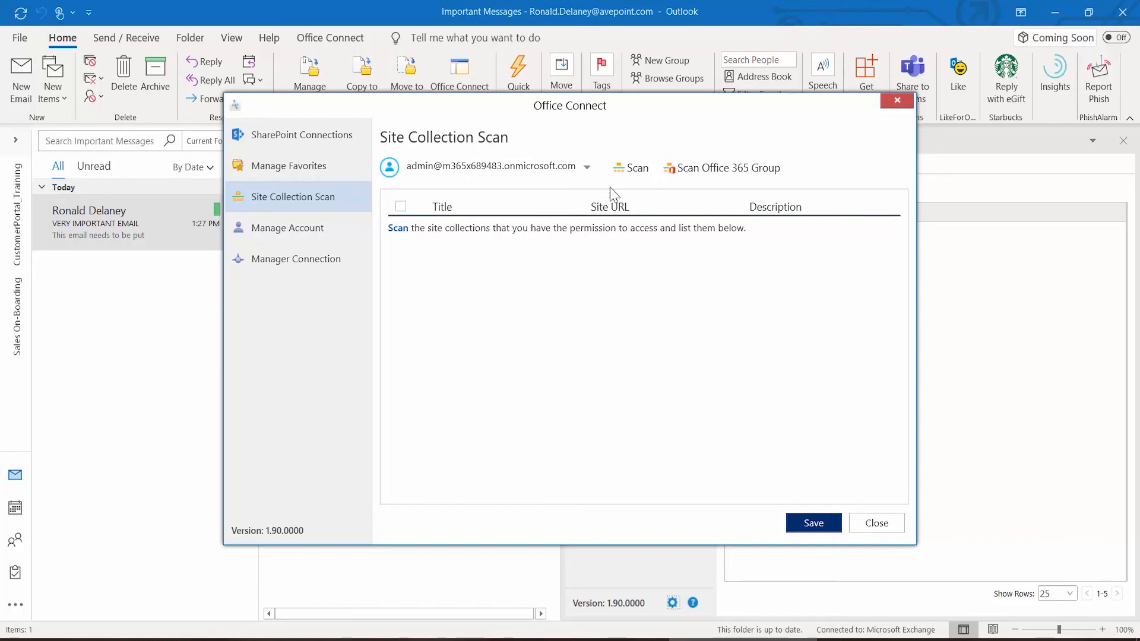
left_click(636, 169)
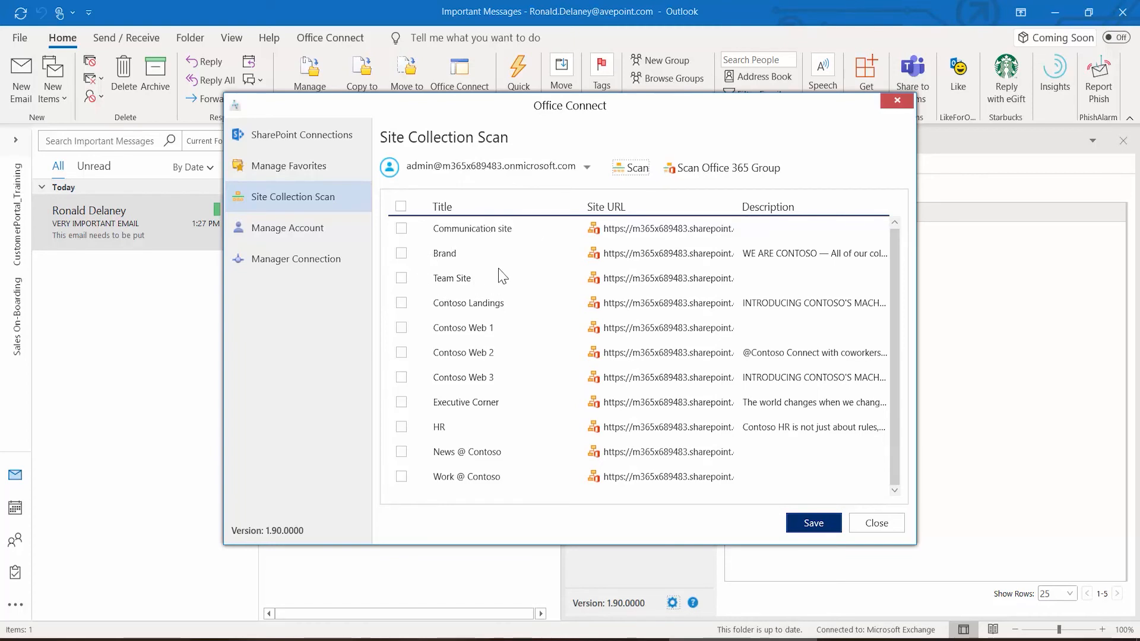
Add the Brand and Team Site site collections to the SharePoint connections, check them in the connection tree, and close the explorer.
left_click(402, 255)
left_click(402, 279)
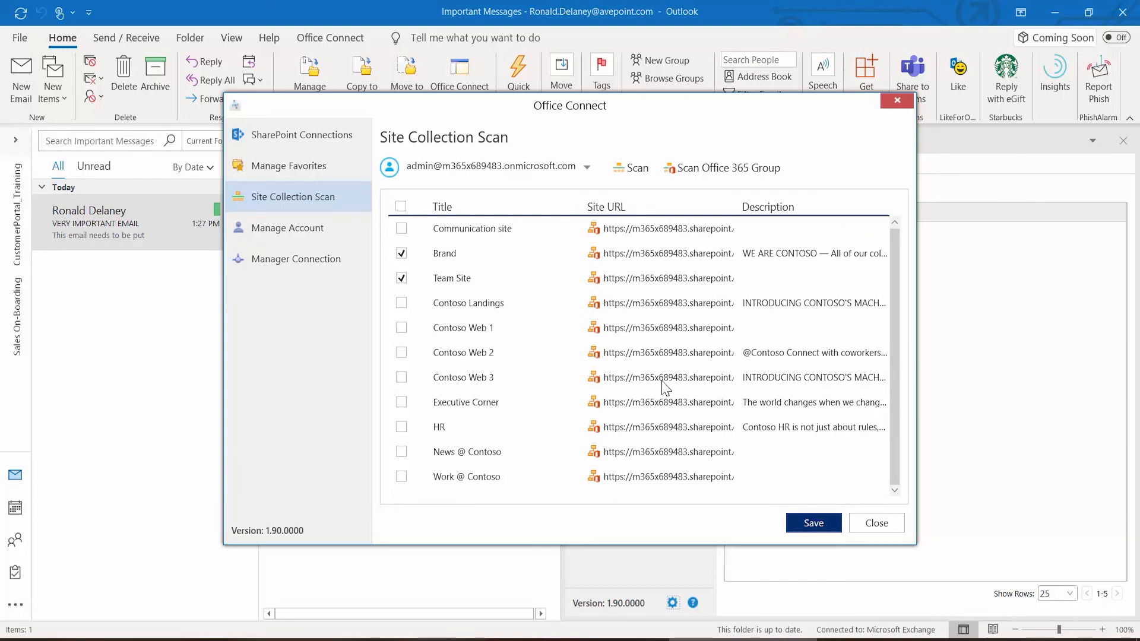
left_click(808, 525)
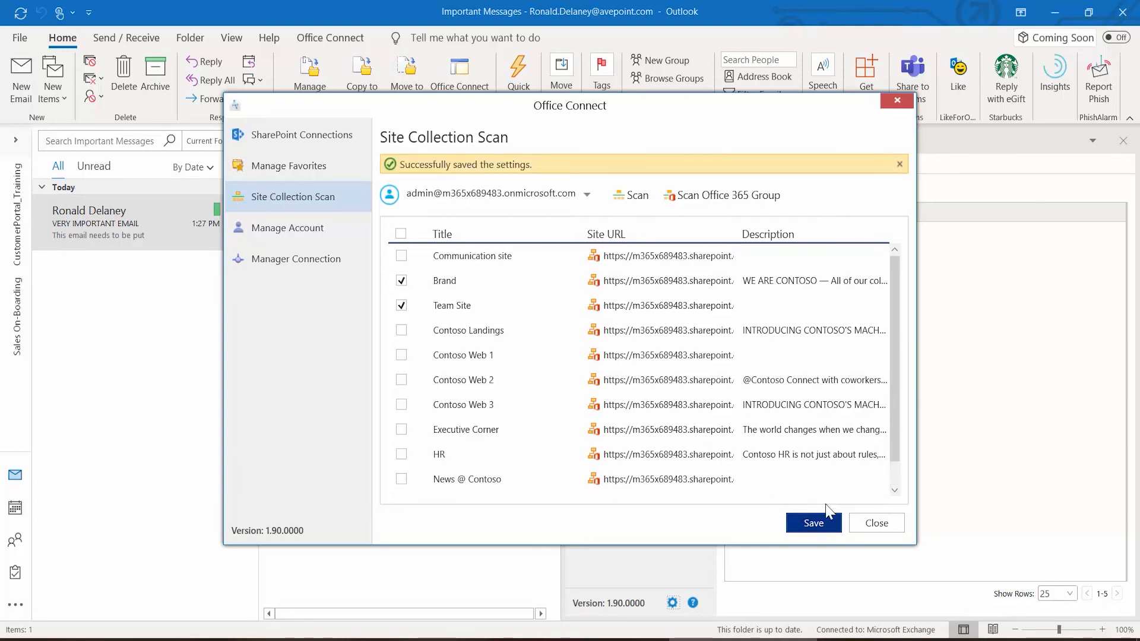
left_click(872, 526)
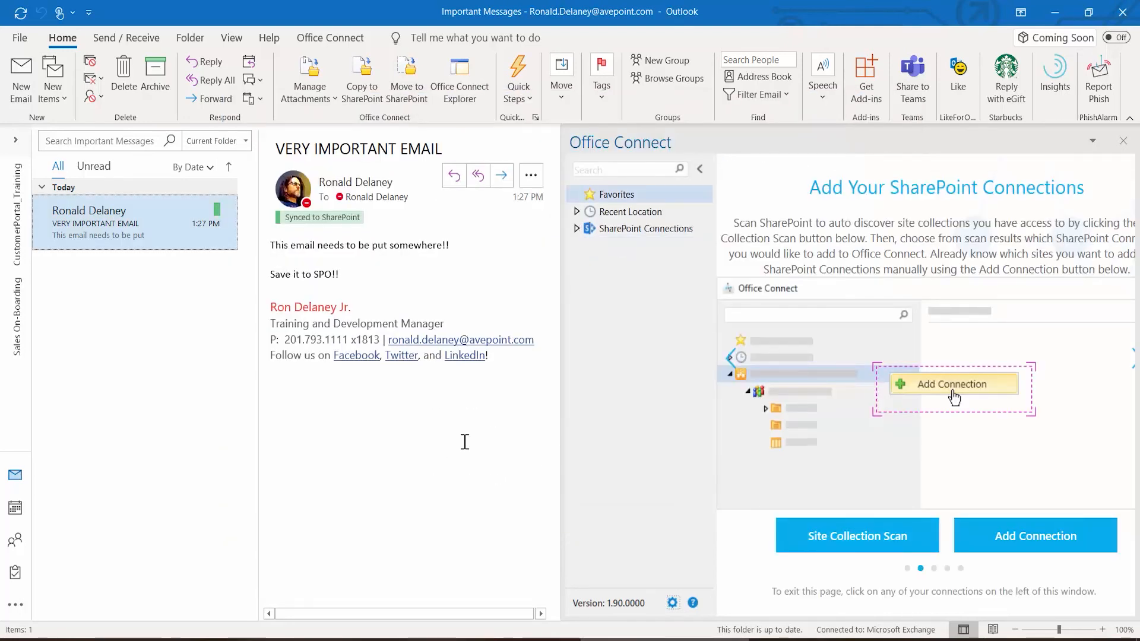
left_click(577, 229)
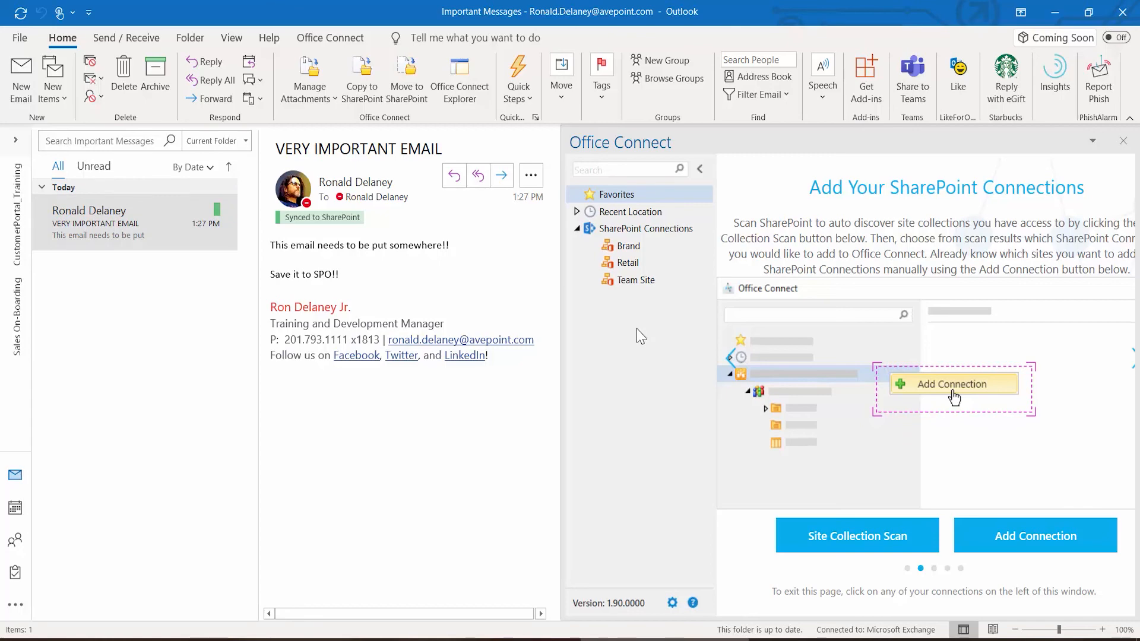
left_click(1122, 141)
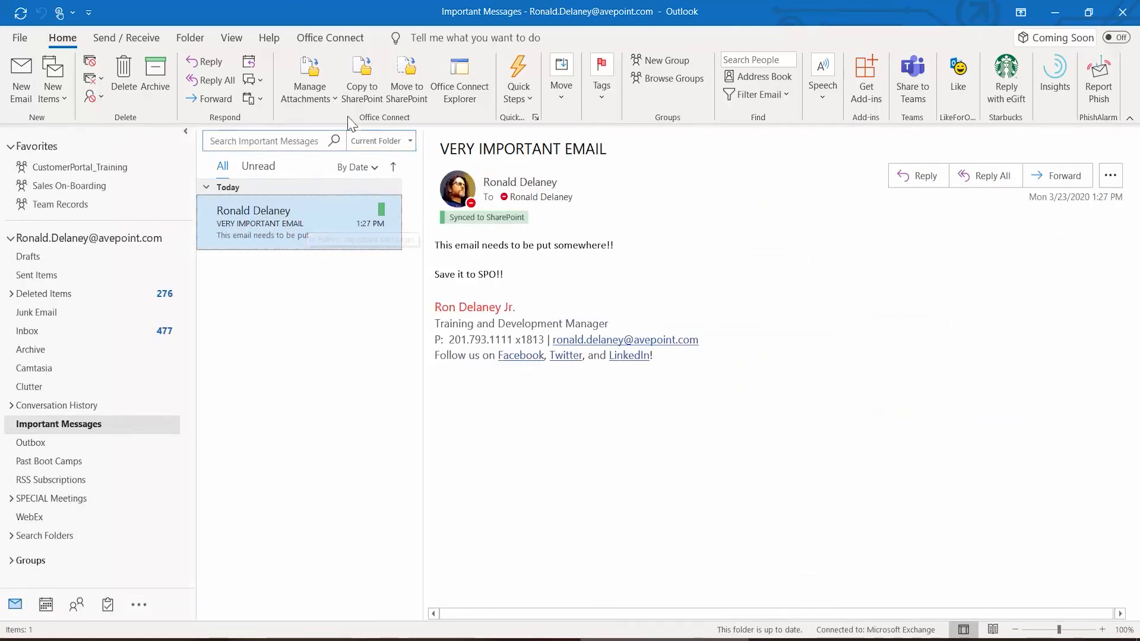
Start moving the VERY IMPORTANT EMAIL message to SharePoint, with the Team Site's Documents library as the target location.
left_click(397, 78)
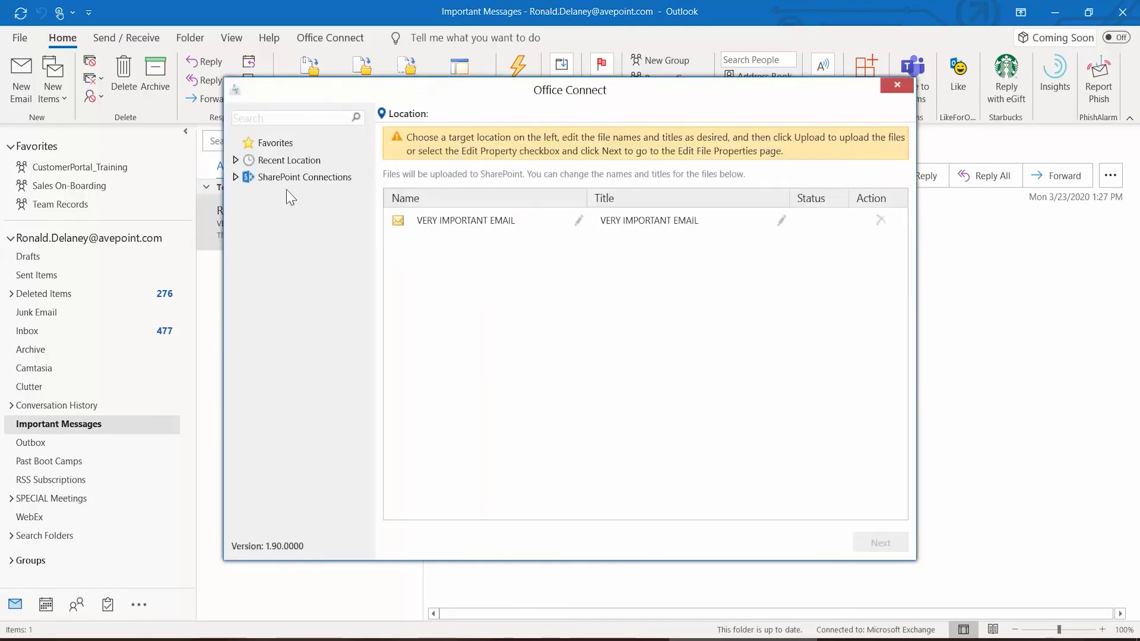
left_click(281, 178)
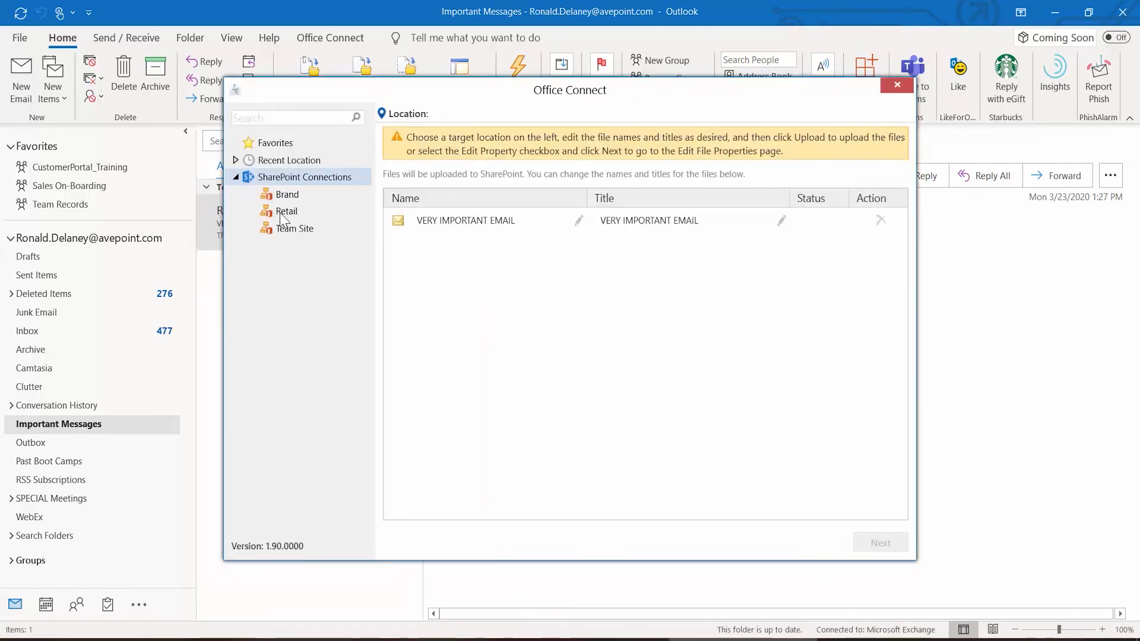
left_click(293, 229)
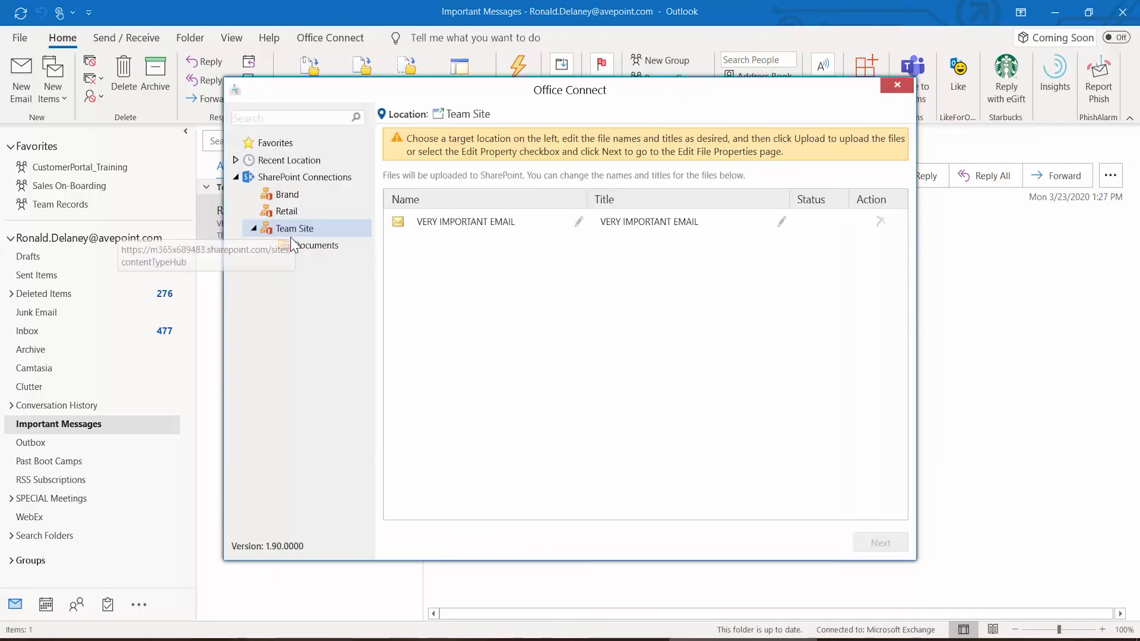
left_click(301, 248)
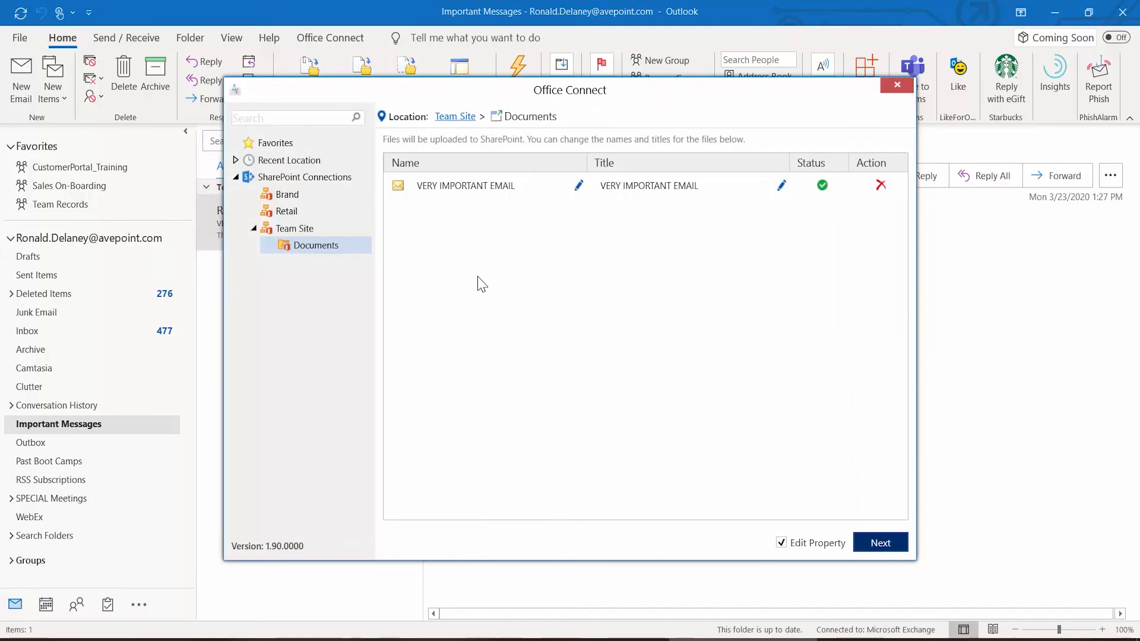